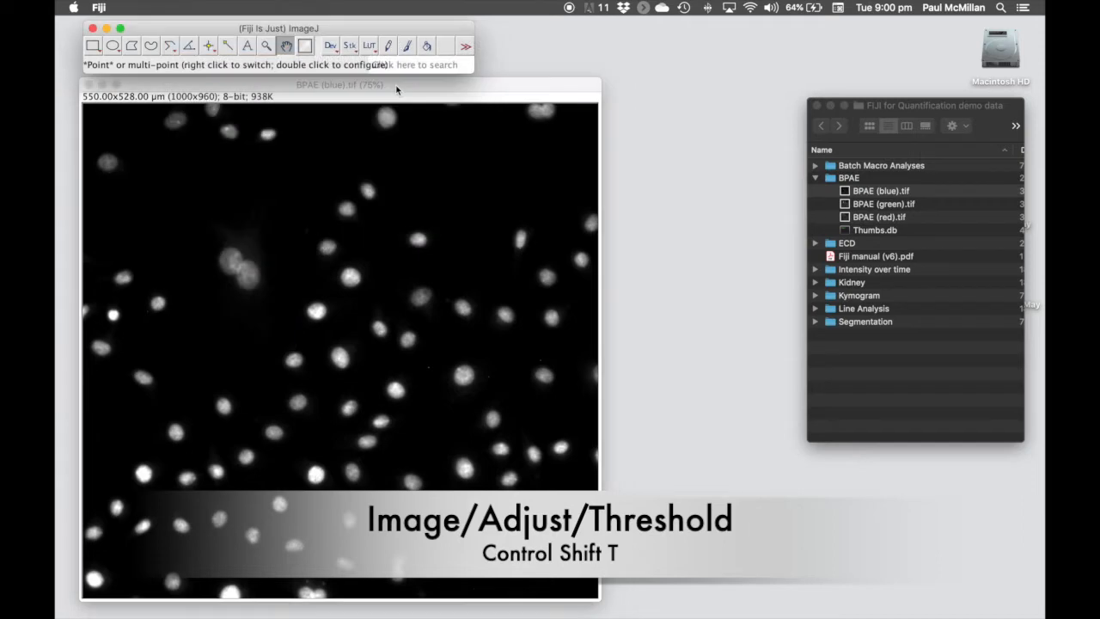
# Switch the threshold display to Red and apply the threshold to turn the nuclei image into a binary image
pyautogui.click(744, 190)
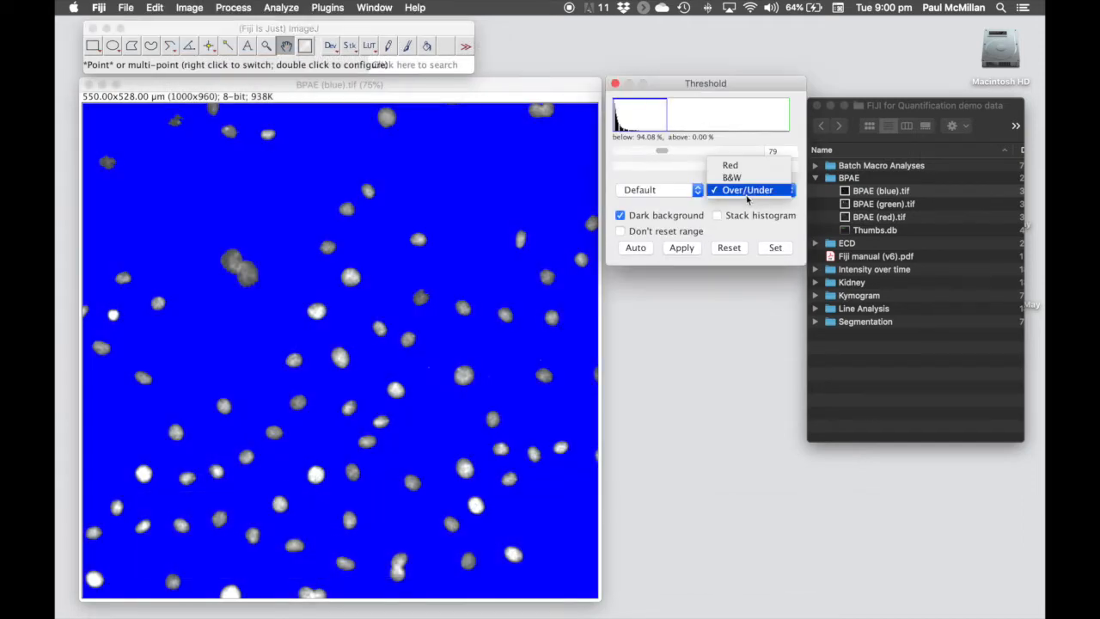
pyautogui.click(745, 166)
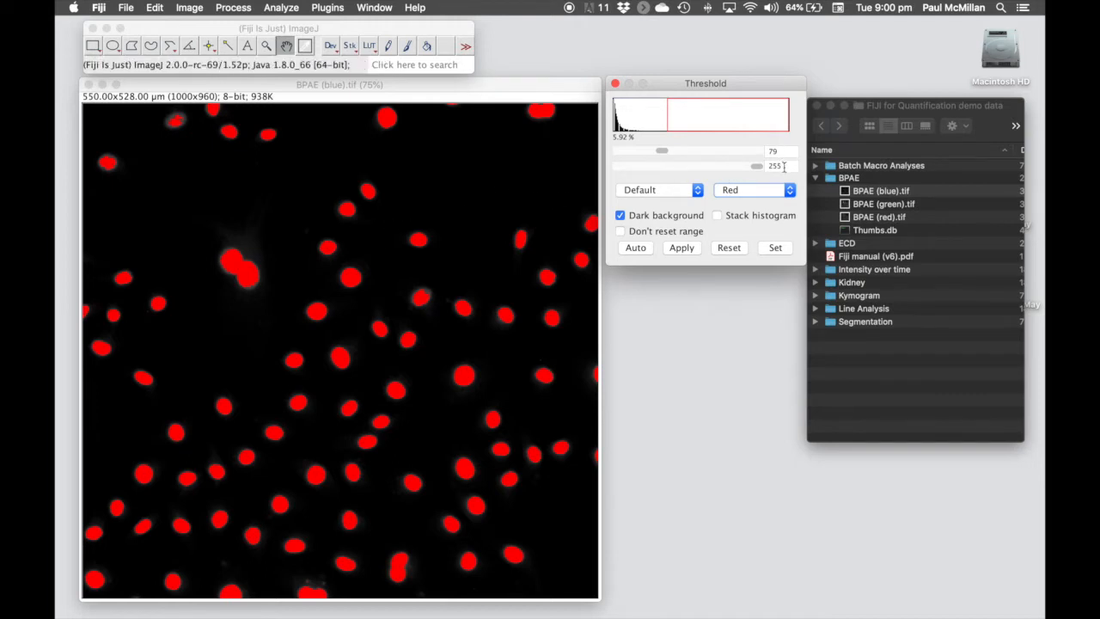
pyautogui.click(682, 248)
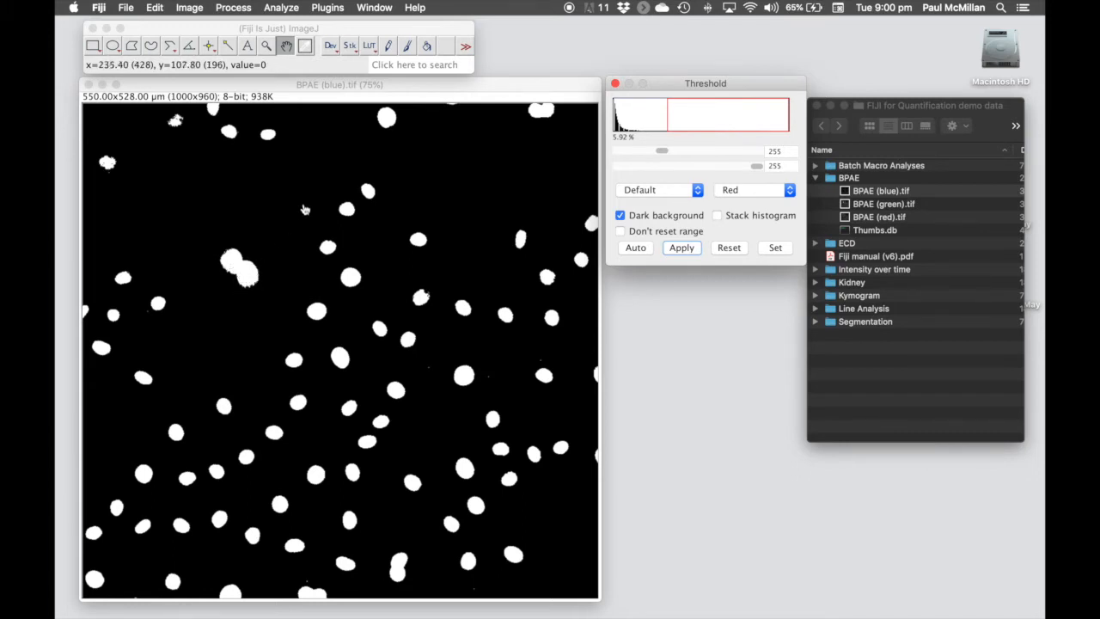
# Separate the touching nuclei in the binary image with the Watershed operation
pyautogui.click(244, 10)
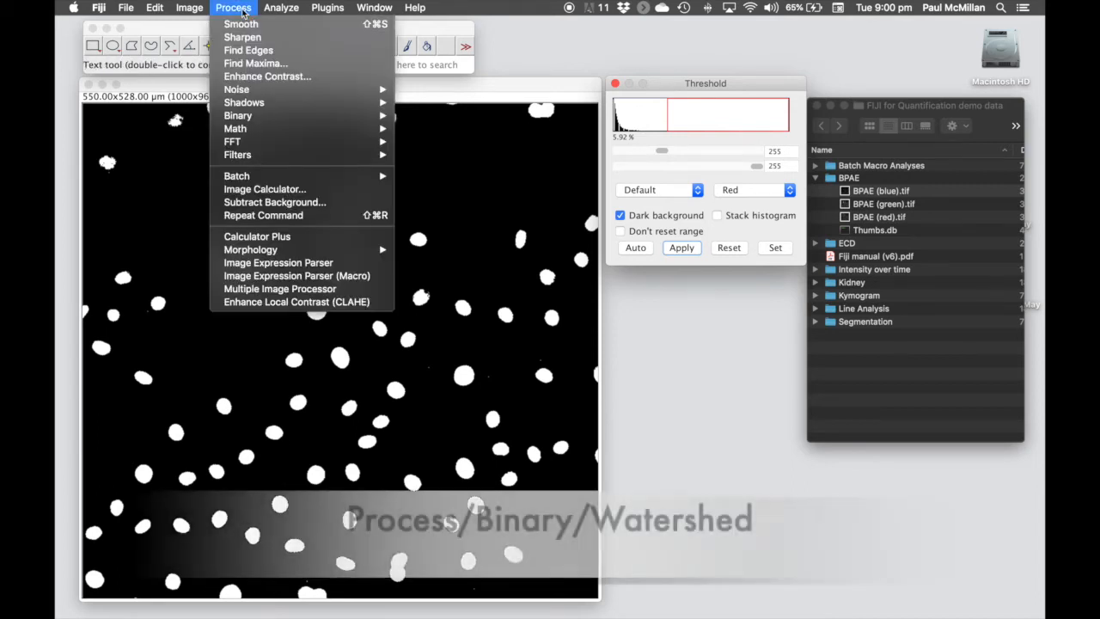
pyautogui.moveTo(290, 115)
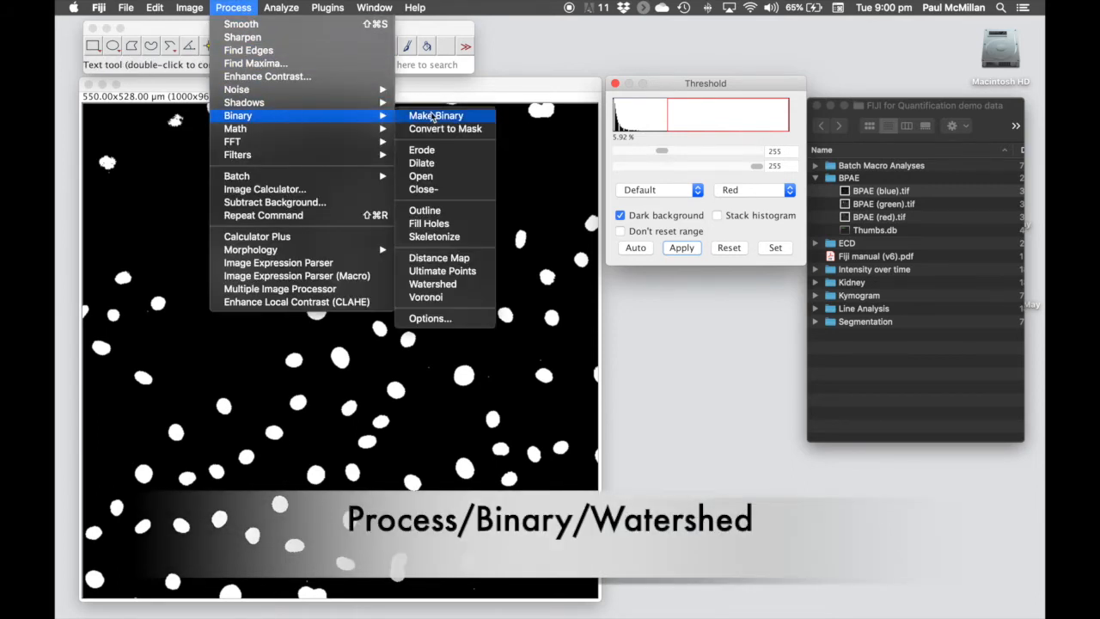
pyautogui.click(461, 286)
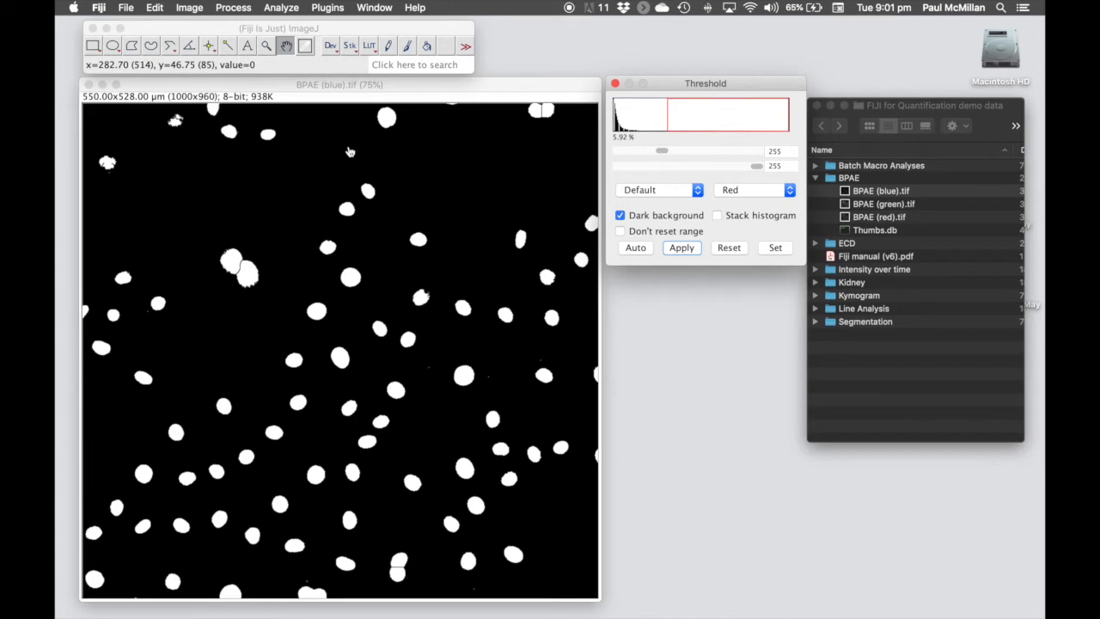
# Start Analyze Particles and set the particle size range to 100-Infinity in pixel units
pyautogui.click(282, 8)
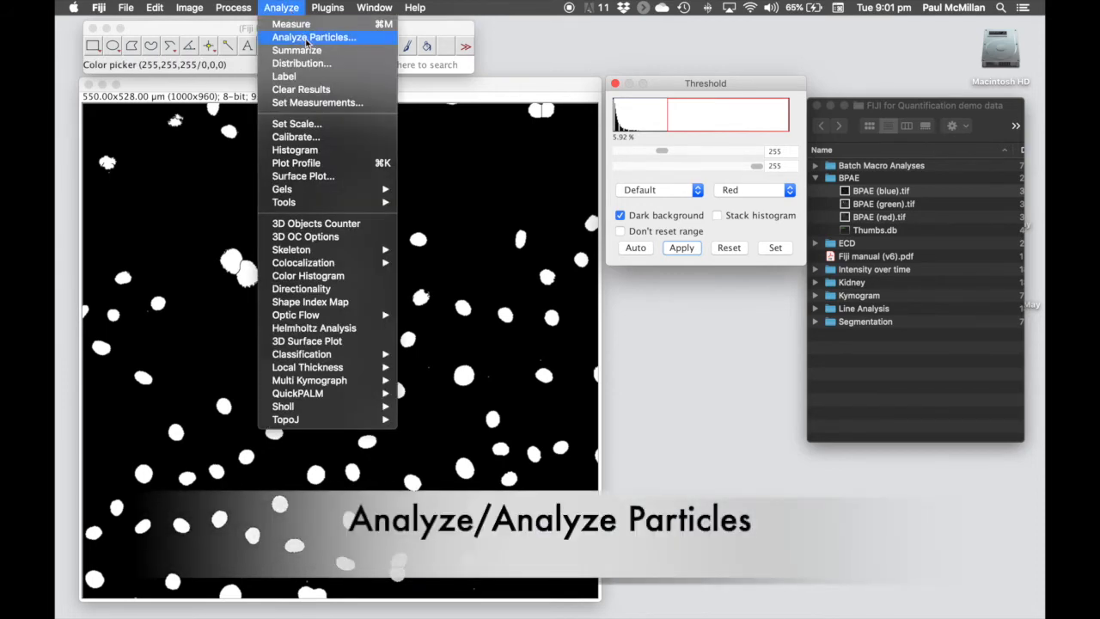
pyautogui.click(308, 37)
pyautogui.moveTo(530, 110); pyautogui.dragTo(670, 91)
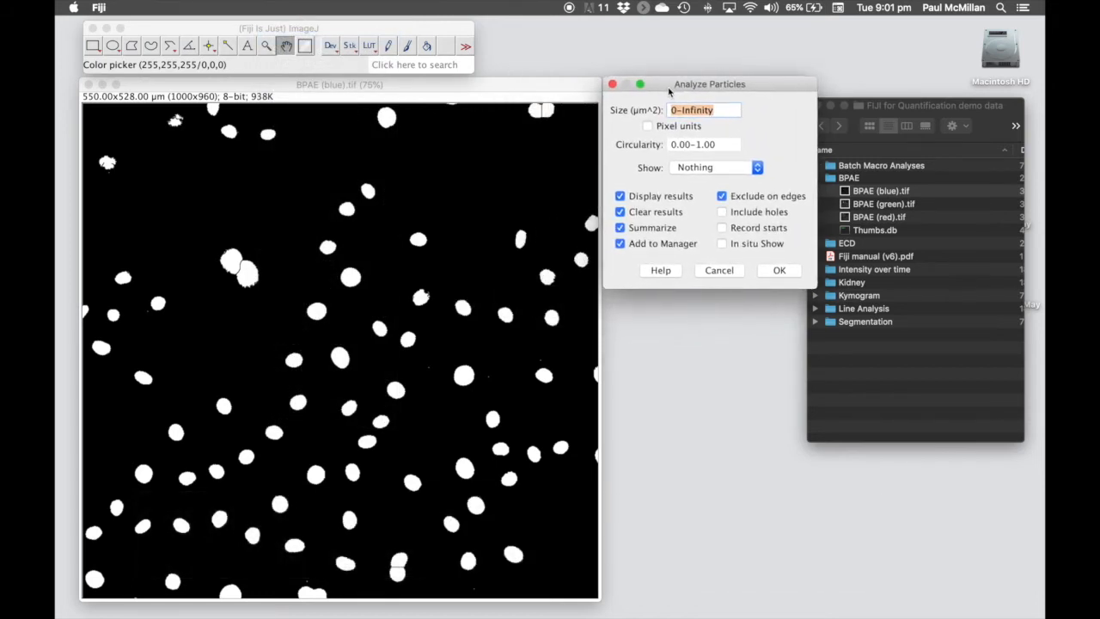
pyautogui.click(672, 110)
pyautogui.write('10')
pyautogui.click(647, 126)
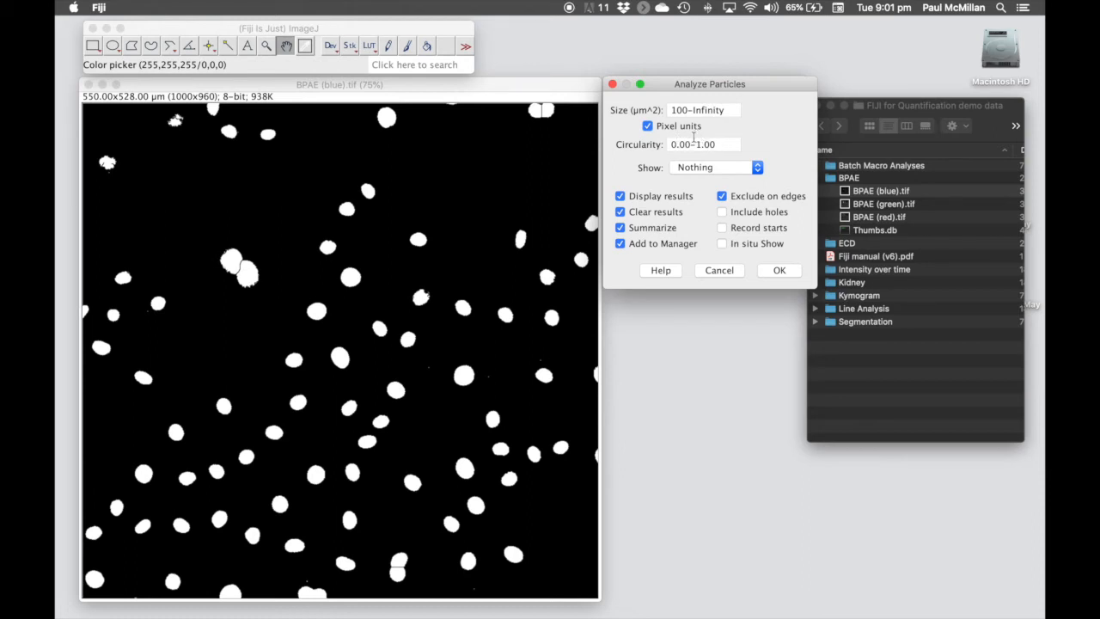
pyautogui.click(667, 144)
# Choose Outlines as the output, turn off Clear results, Summarize and Add to Manager, and run the particle analysis
pyautogui.click(724, 172)
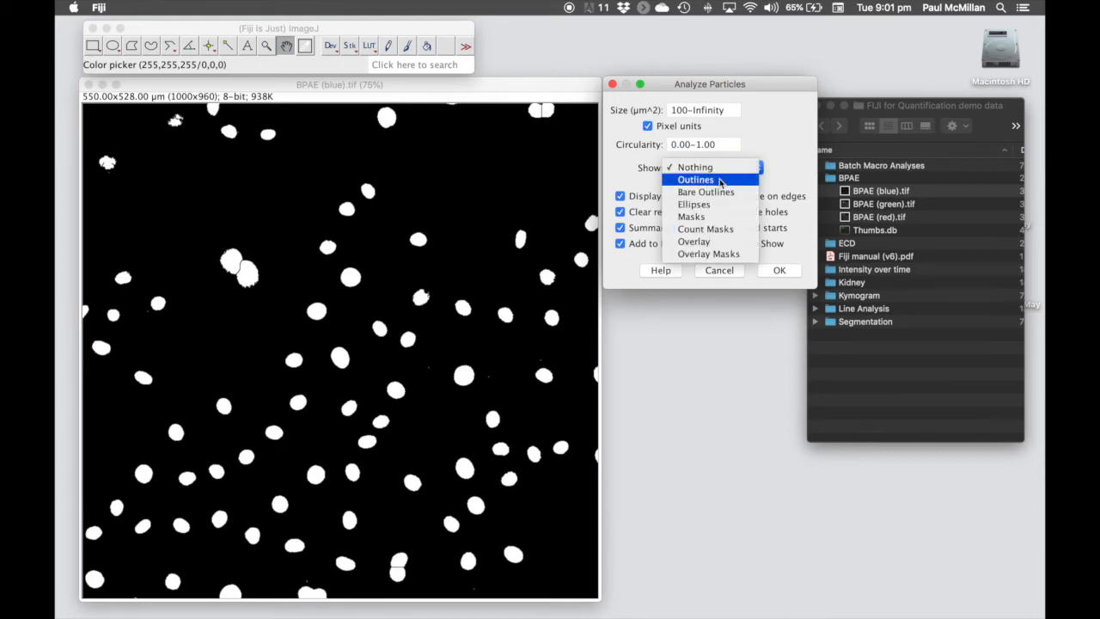
pyautogui.click(720, 180)
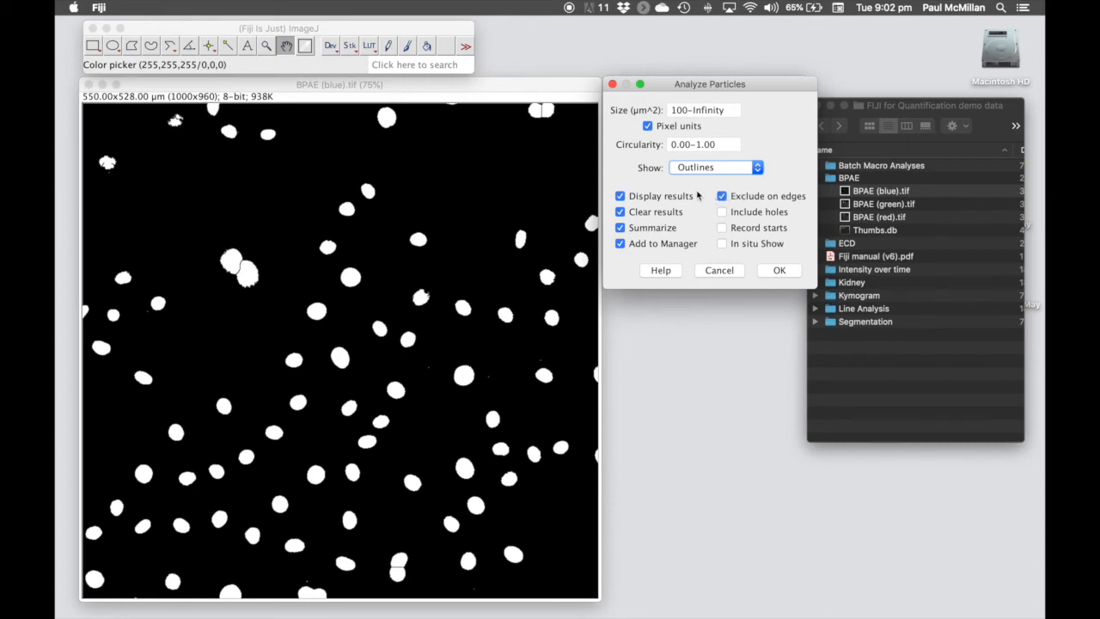
pyautogui.click(621, 211)
pyautogui.click(620, 228)
pyautogui.click(620, 244)
pyautogui.click(779, 271)
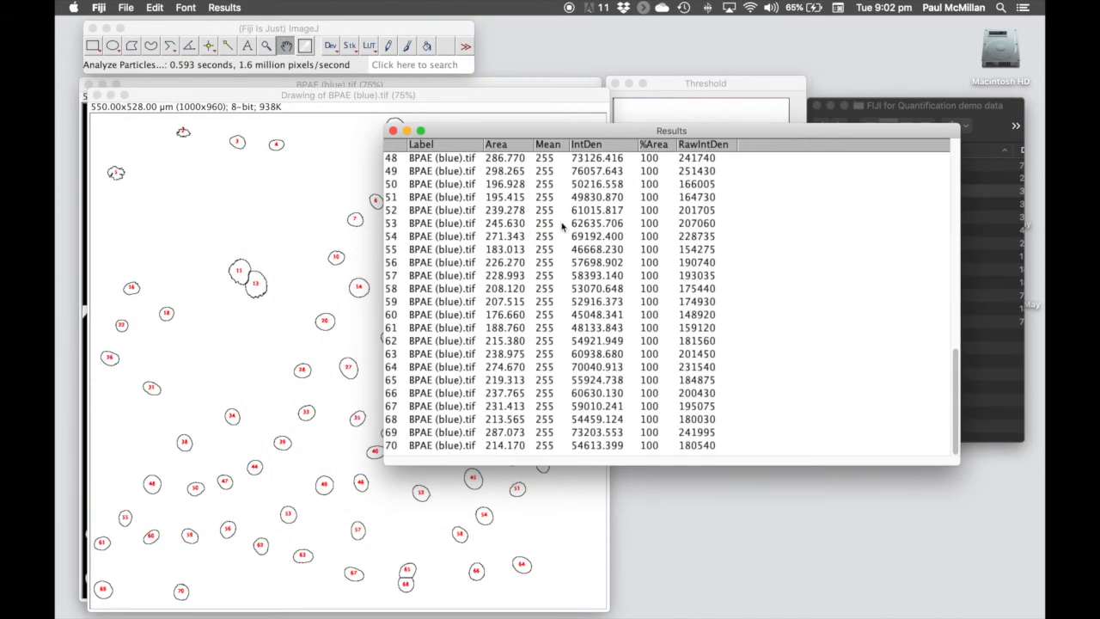
# Examine the measurements of each nucleus in the results table and compare them with the numbered outlines
pyautogui.scroll(15, 538, 250)
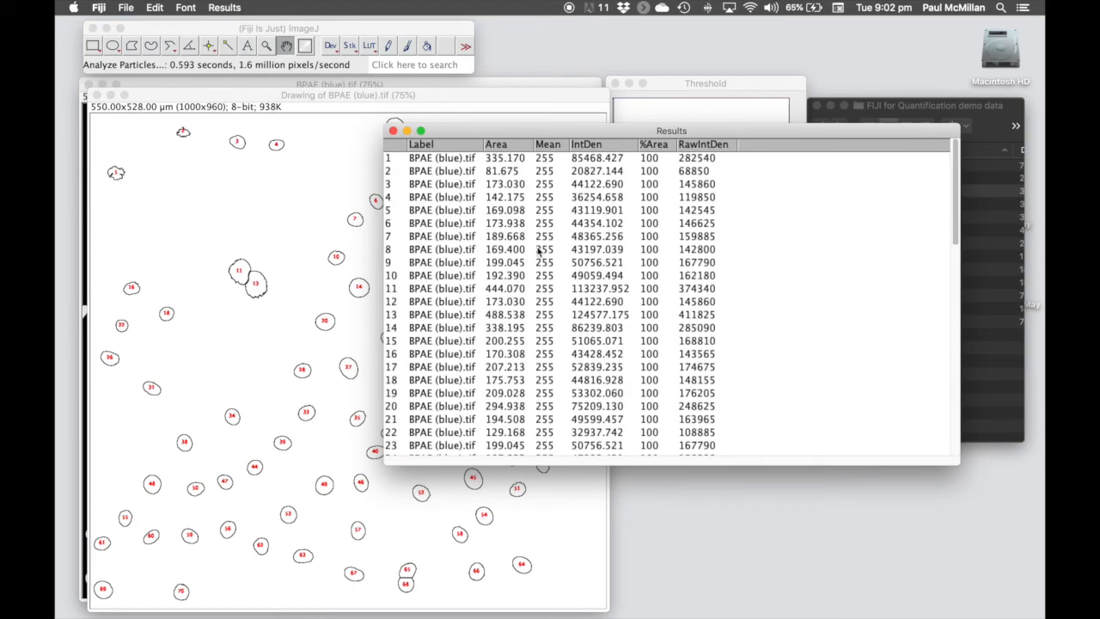
pyautogui.scroll(-15, 538, 250)
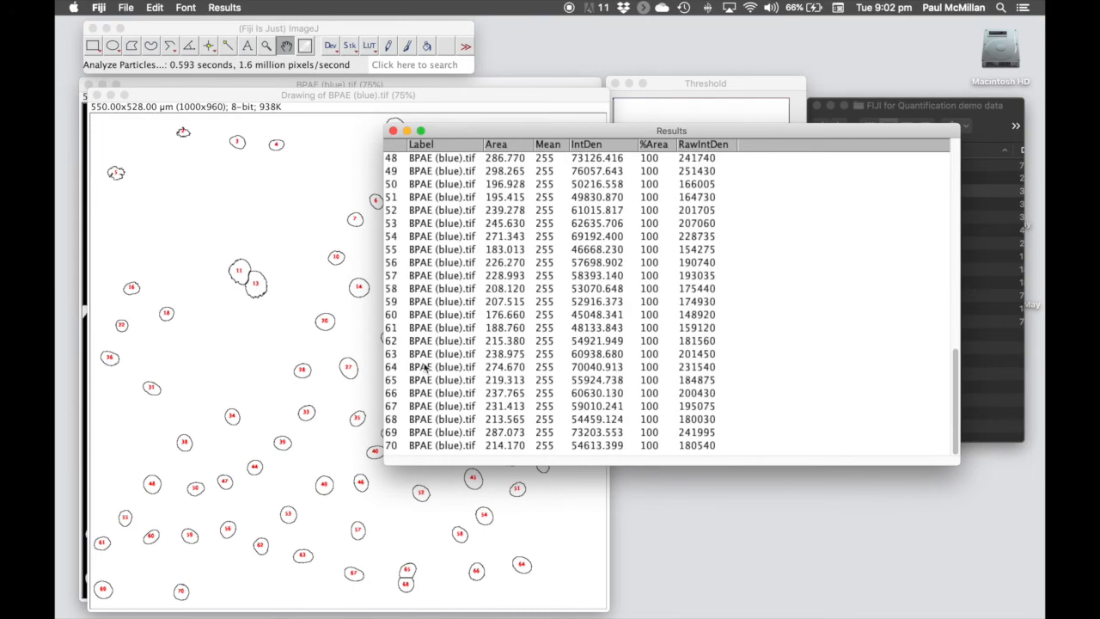
pyautogui.scroll(15, 471, 337)
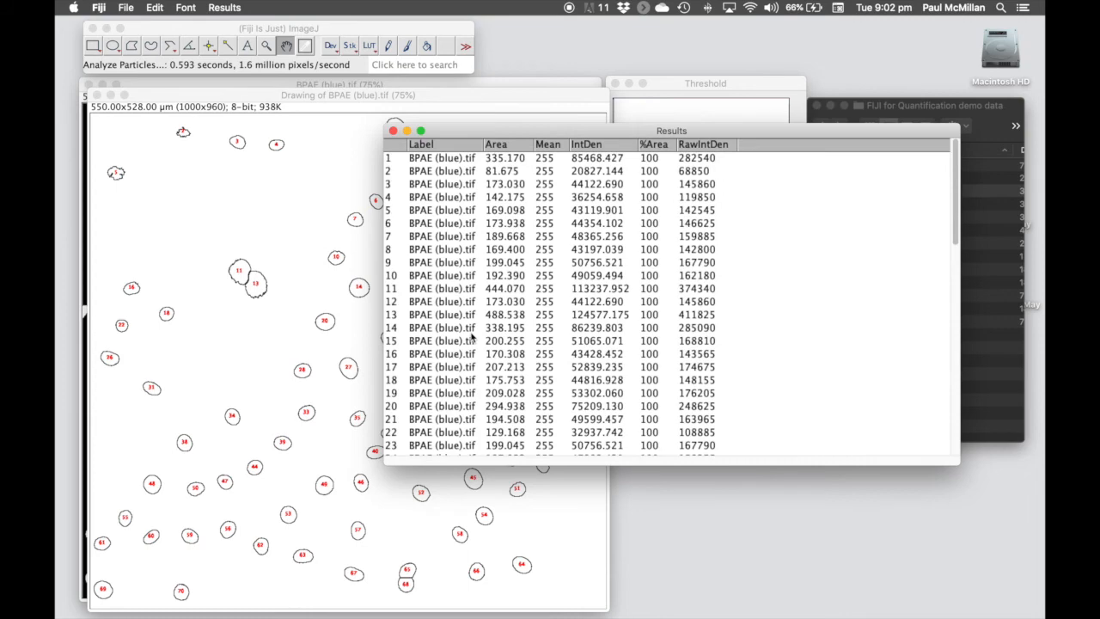
pyautogui.scroll(-15, 473, 307)
pyautogui.scroll(15, 474, 307)
pyautogui.moveTo(513, 135); pyautogui.dragTo(504, 158)
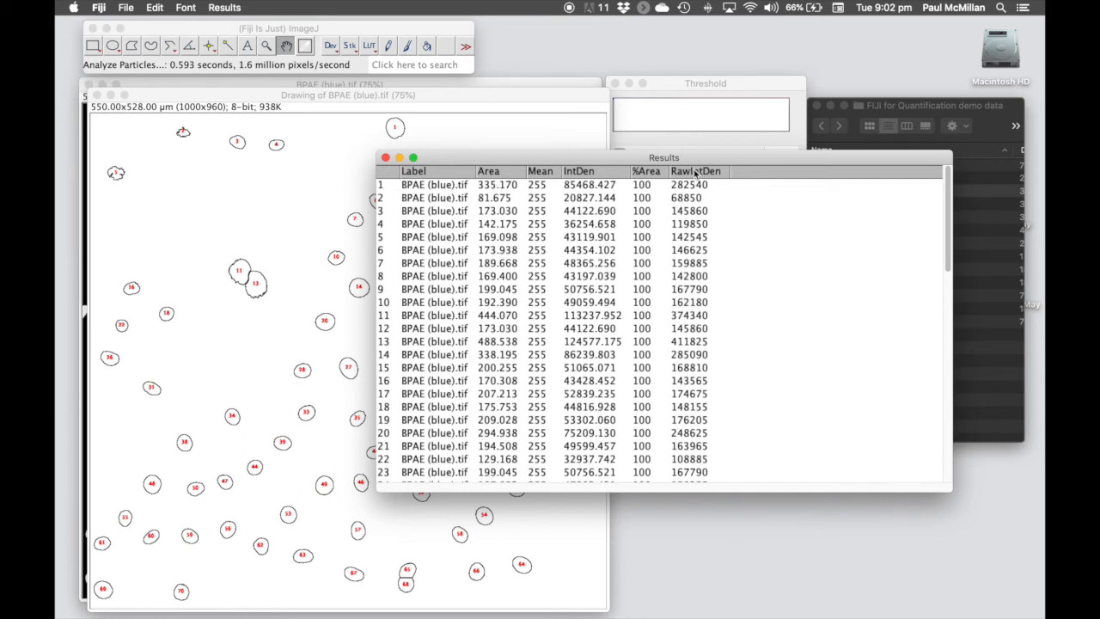
pyautogui.moveTo(463, 159); pyautogui.dragTo(506, 157)
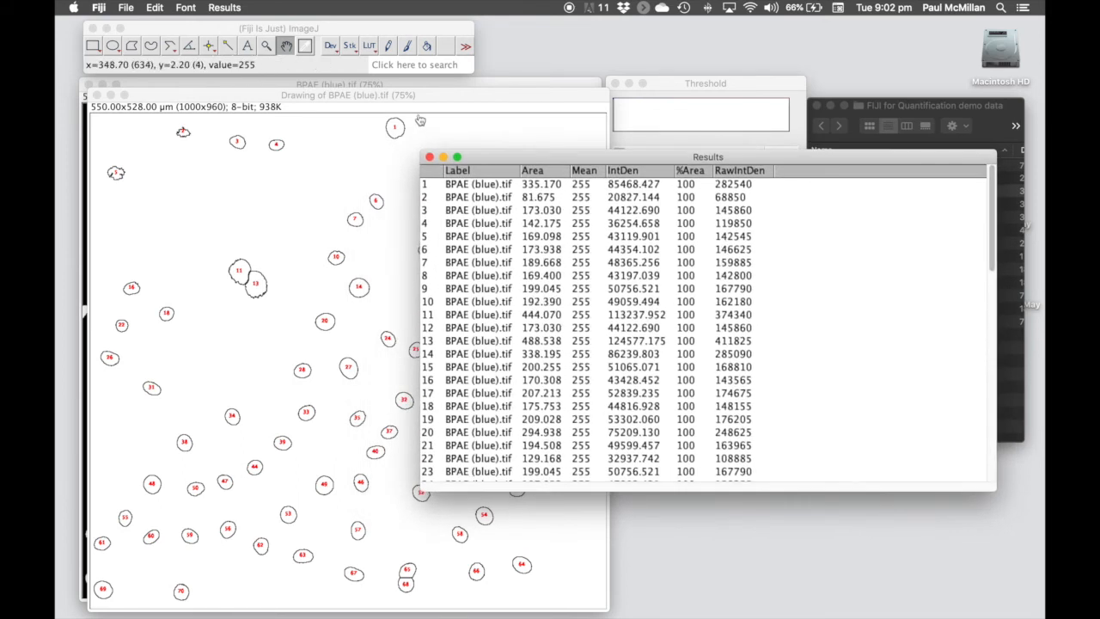
# Close the outline drawing and the results table without saving the measurements
pyautogui.click(420, 123)
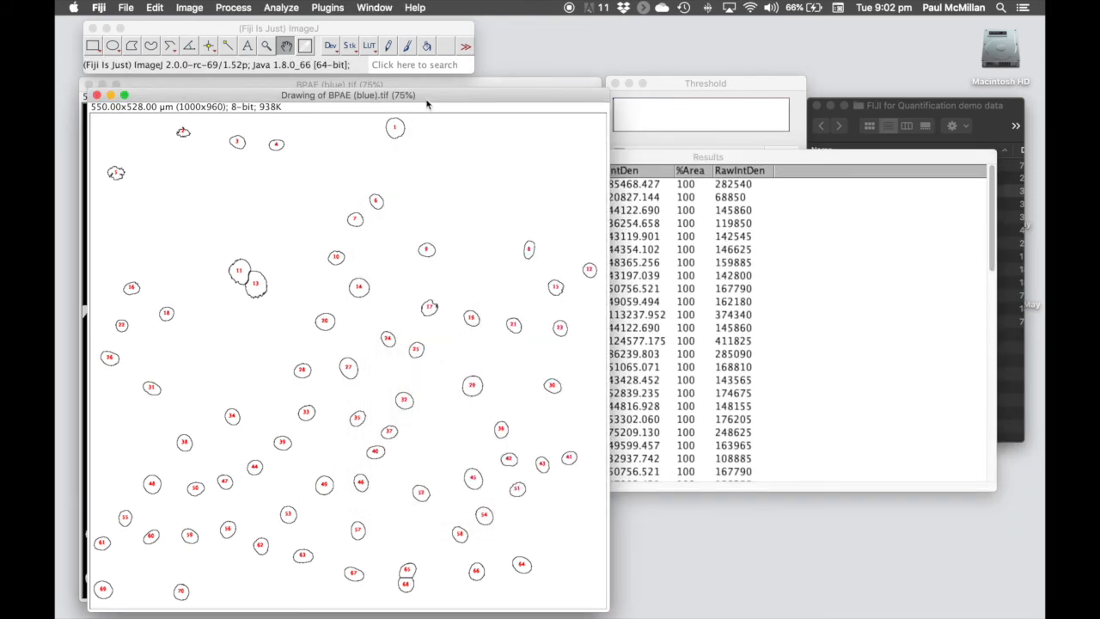
pyautogui.click(97, 95)
pyautogui.click(429, 157)
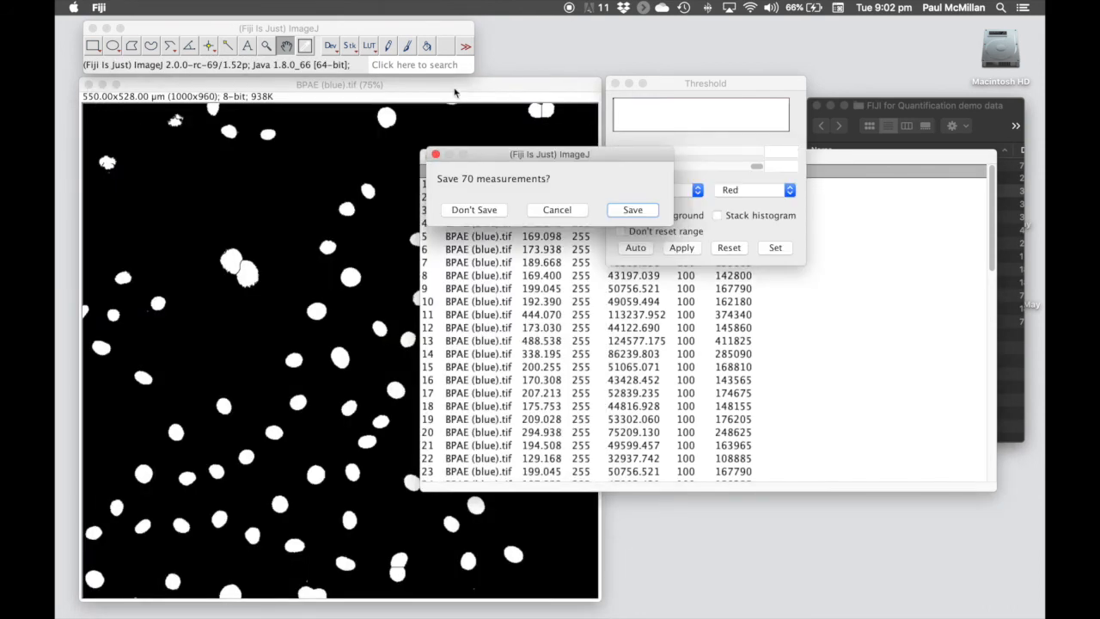
pyautogui.click(496, 214)
# Rerun Analyze Particles on the binary BPAE (blue).tif image with Summarize turned on
pyautogui.click(486, 95)
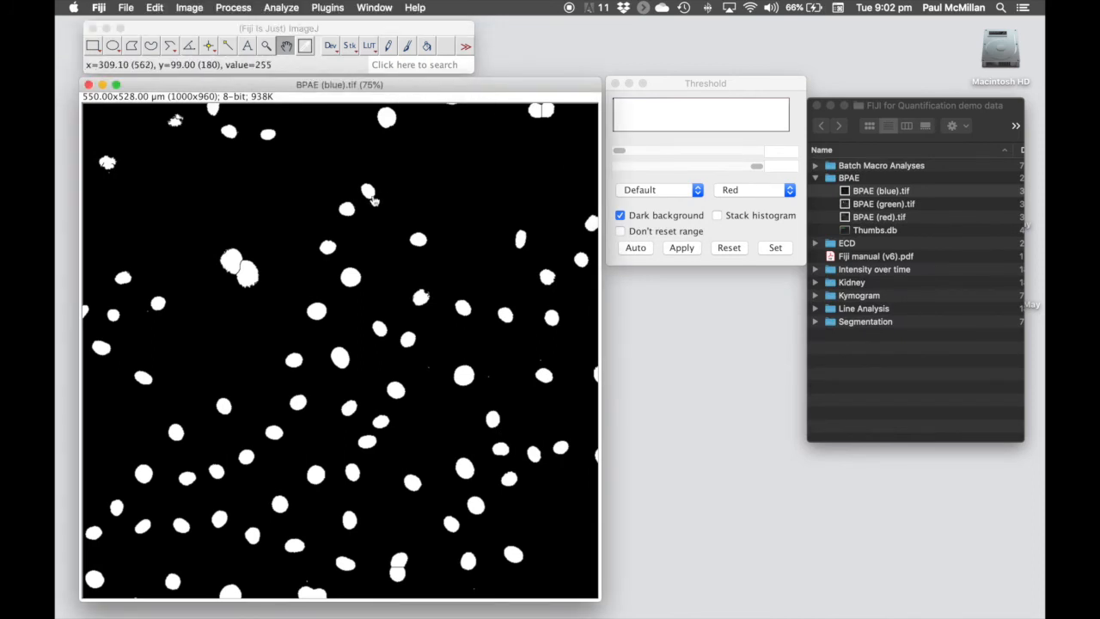
pyautogui.click(293, 14)
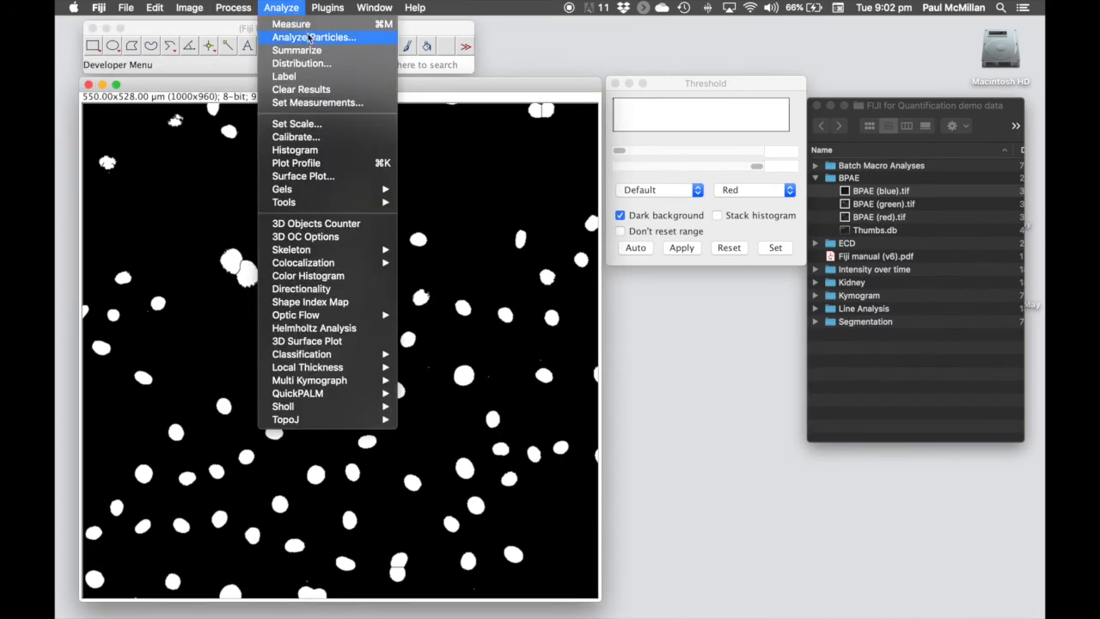
pyautogui.click(311, 38)
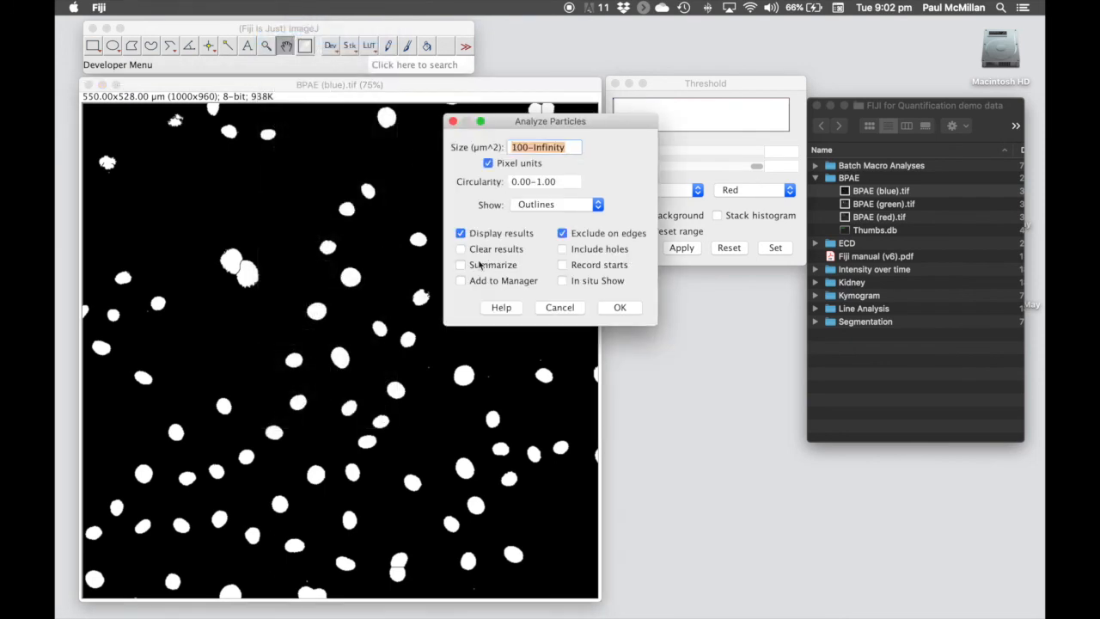
pyautogui.click(461, 267)
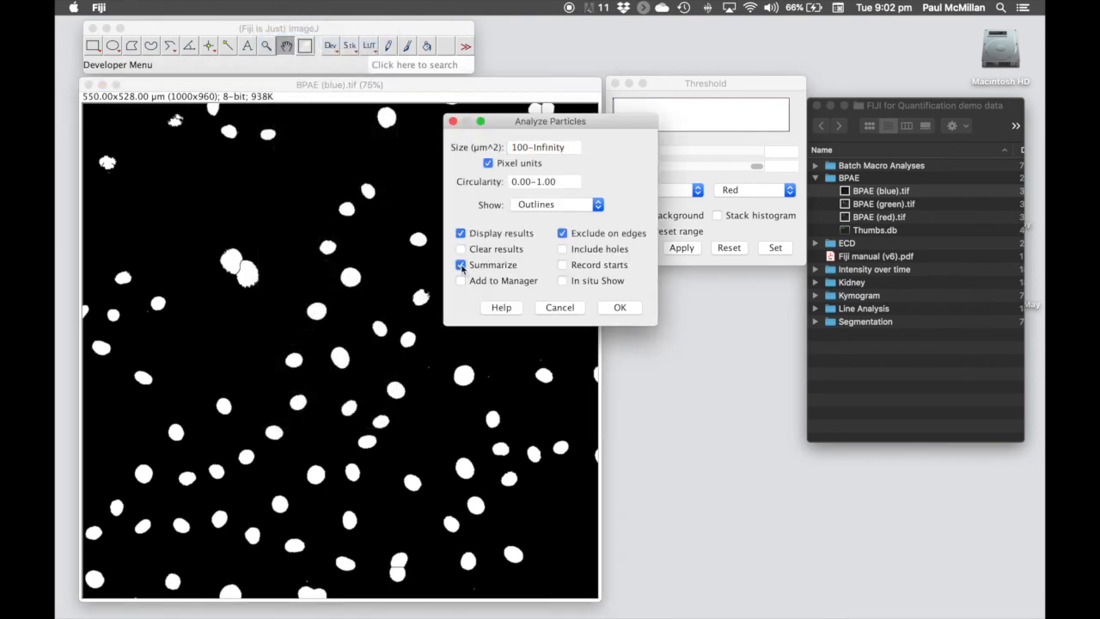
pyautogui.click(620, 309)
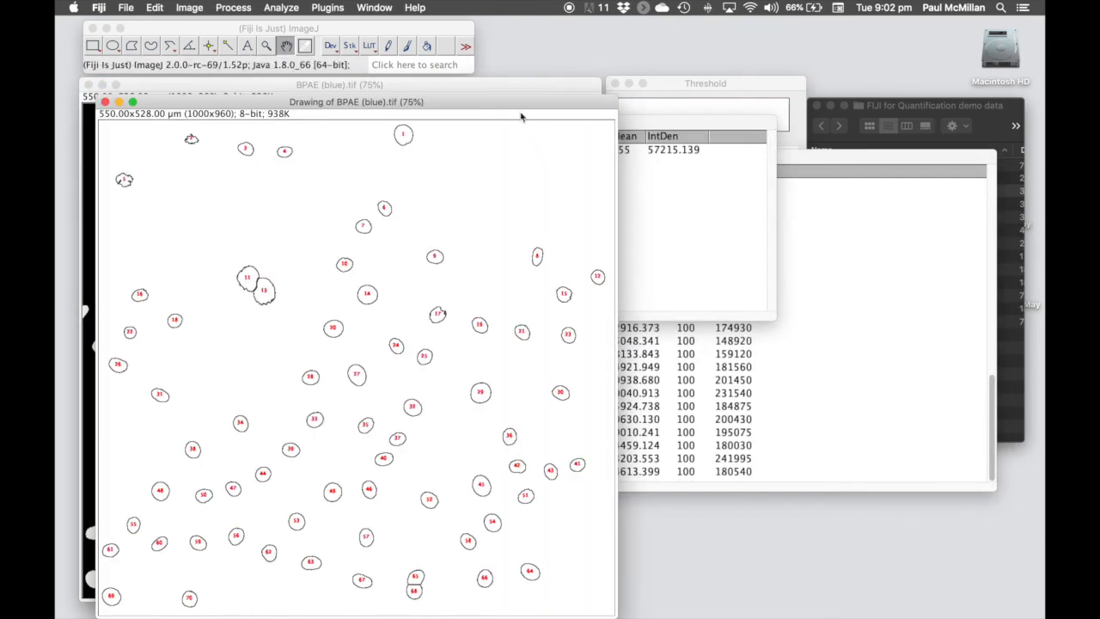
# Rearrange the output windows and examine the count, total area and average size in the Summary table
pyautogui.moveTo(507, 106); pyautogui.dragTo(483, 92)
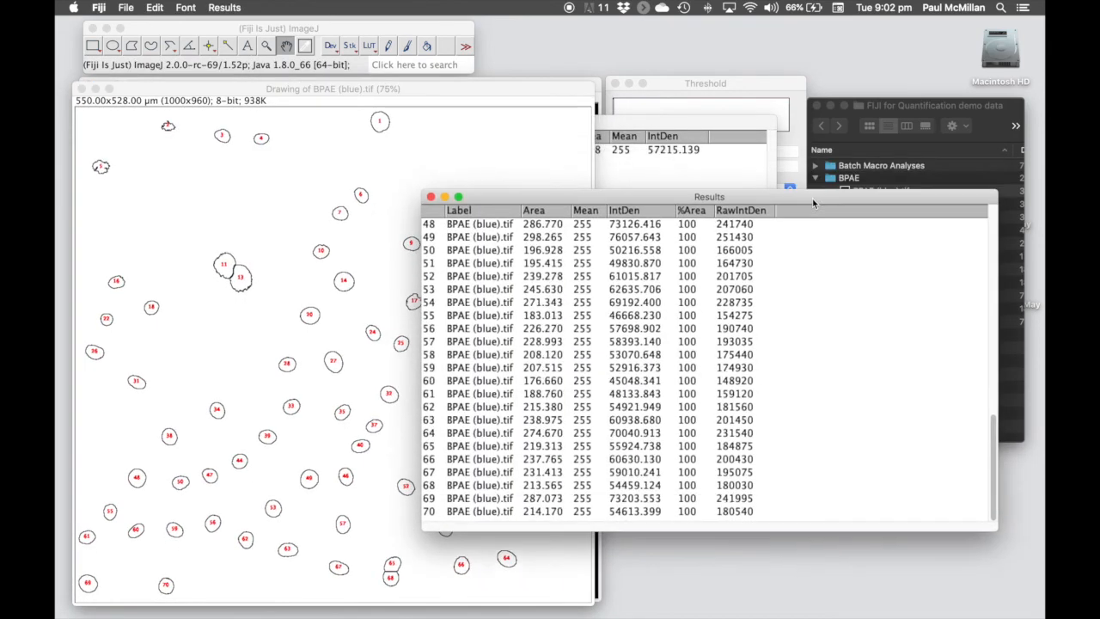
pyautogui.click(655, 129)
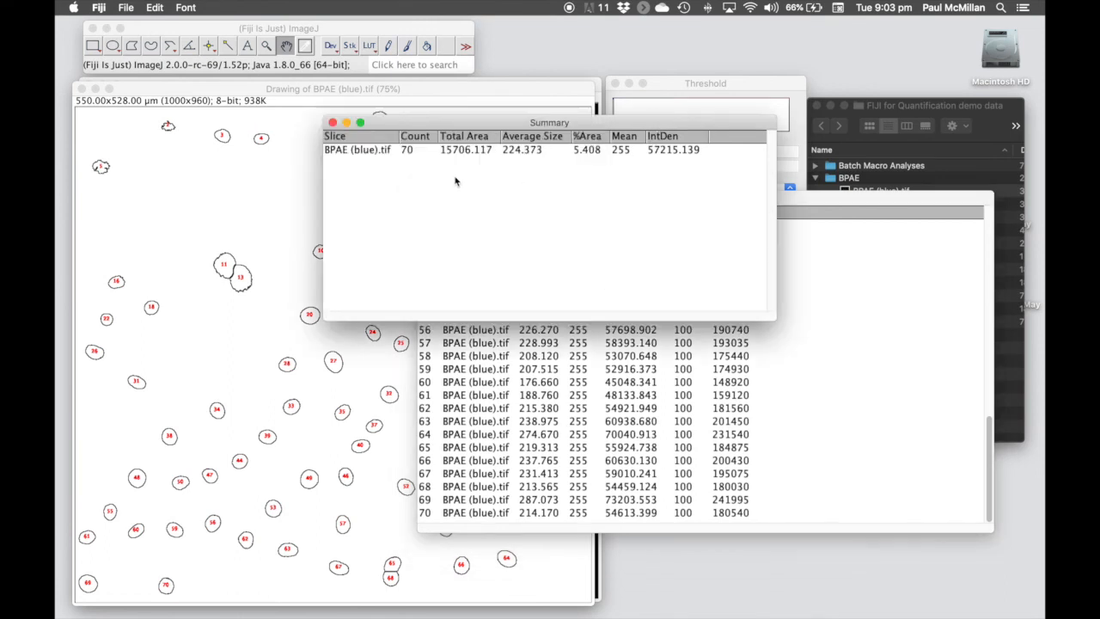
pyautogui.moveTo(396, 128); pyautogui.dragTo(394, 131)
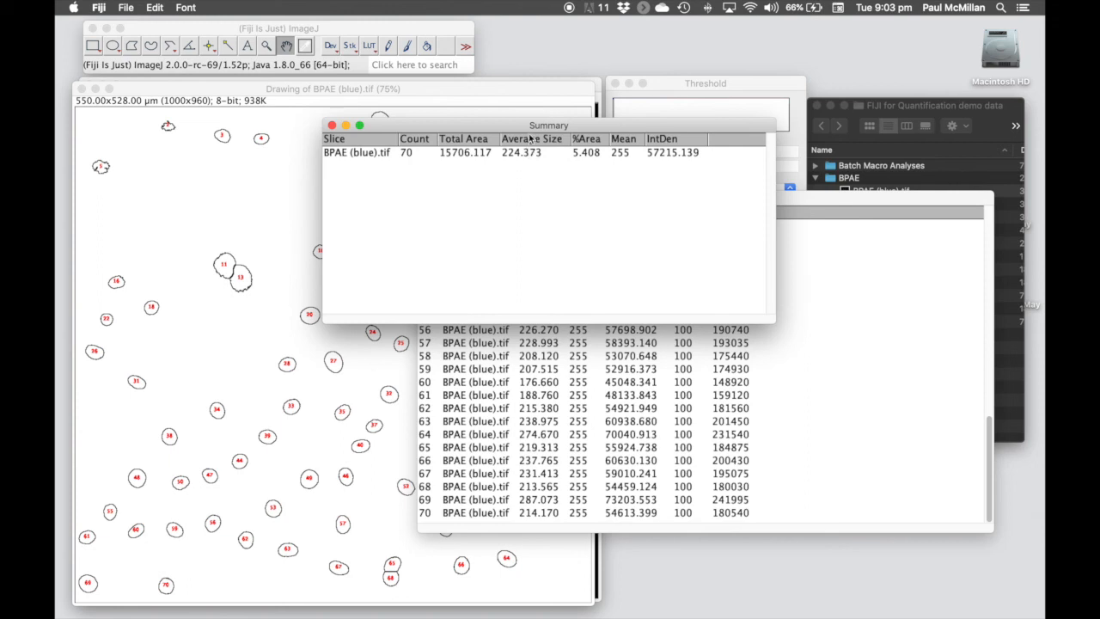
pyautogui.moveTo(515, 131); pyautogui.dragTo(522, 138)
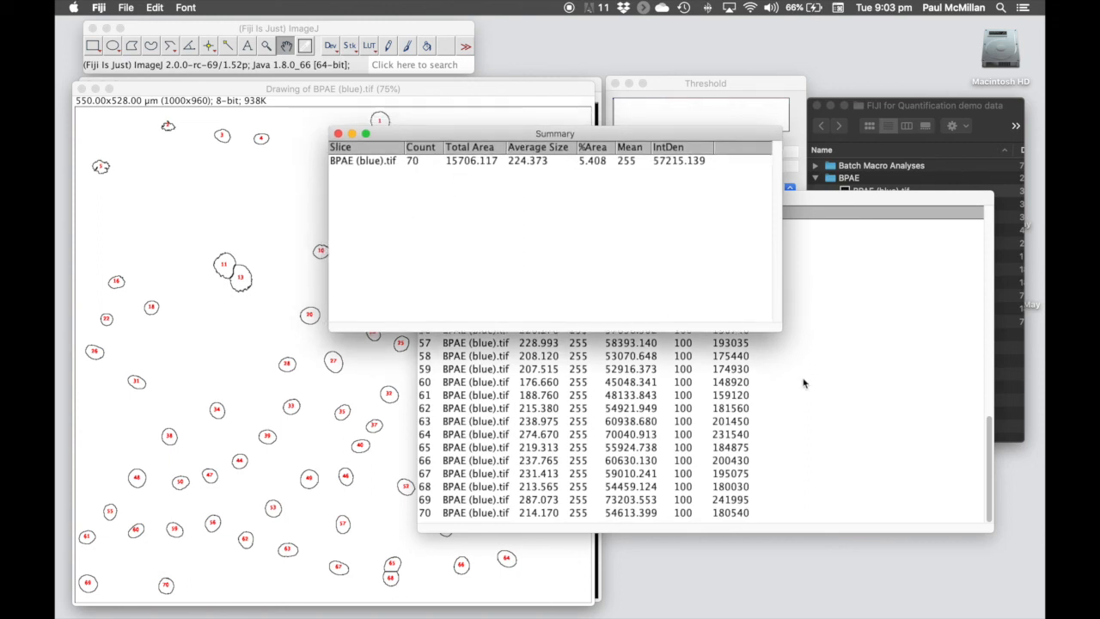
pyautogui.click(126, 7)
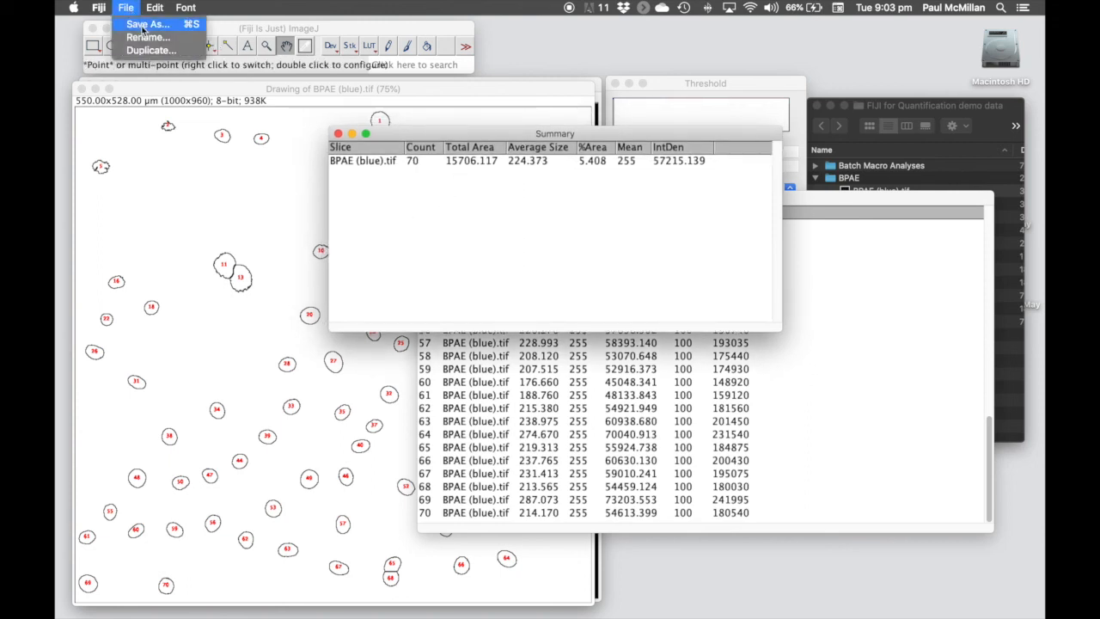
pyautogui.click(144, 27)
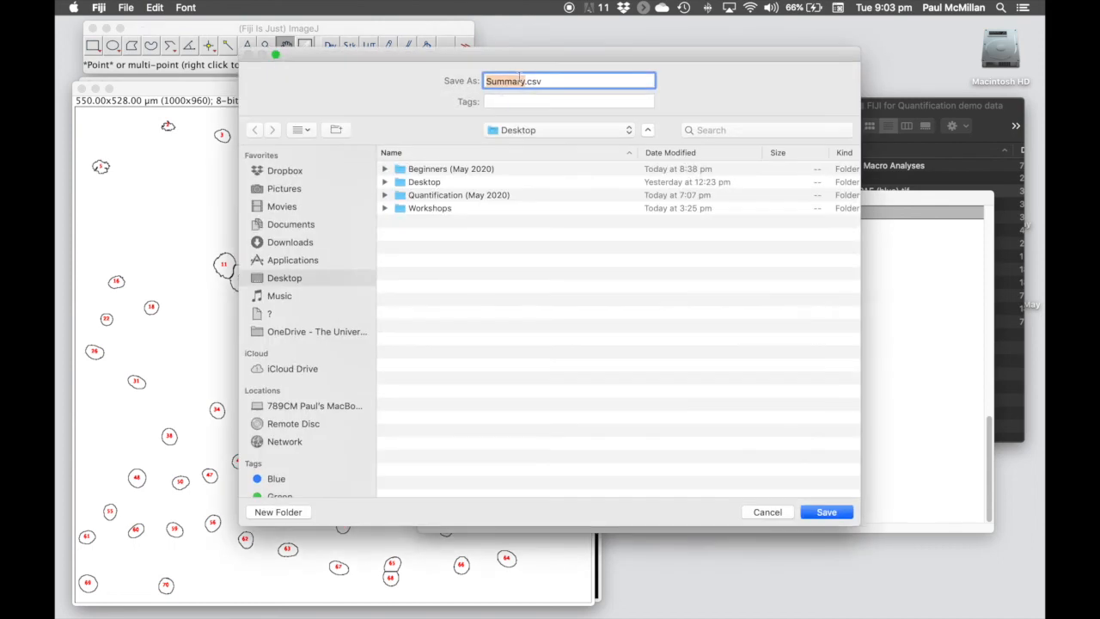
pyautogui.click(767, 511)
# Bring the numbered outline drawing of the nuclei to the front
pyautogui.click(215, 89)
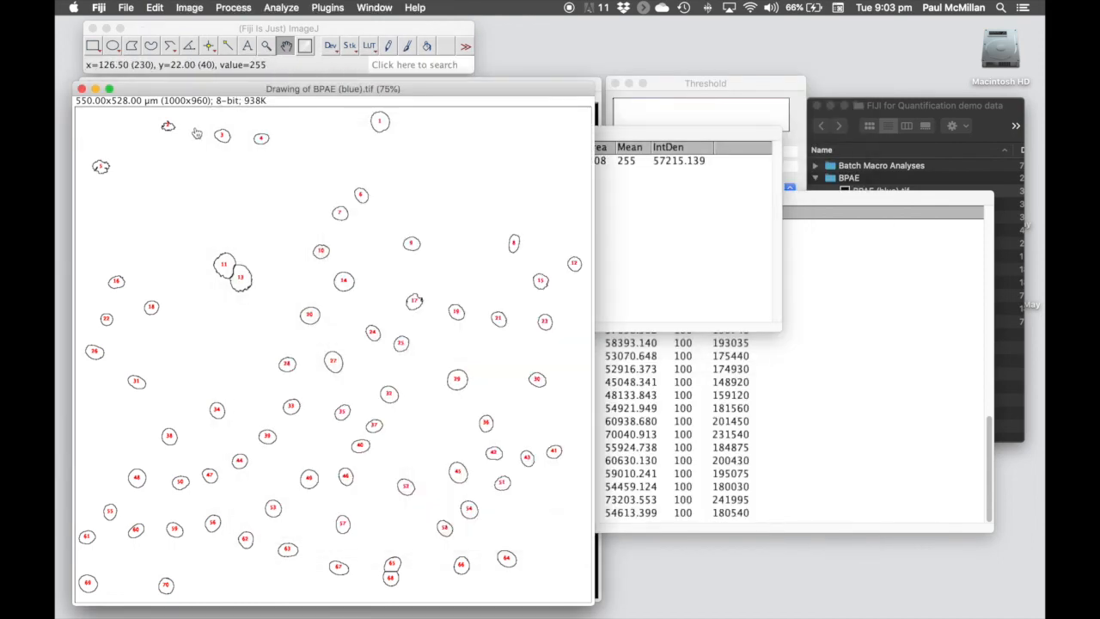